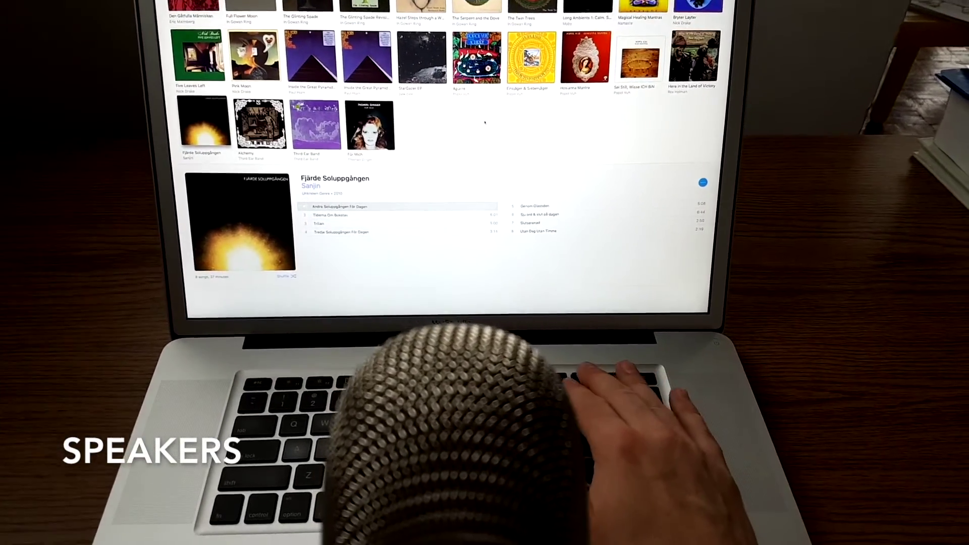
{"action": "key", "text": "XF86AudioRaiseVolume"}
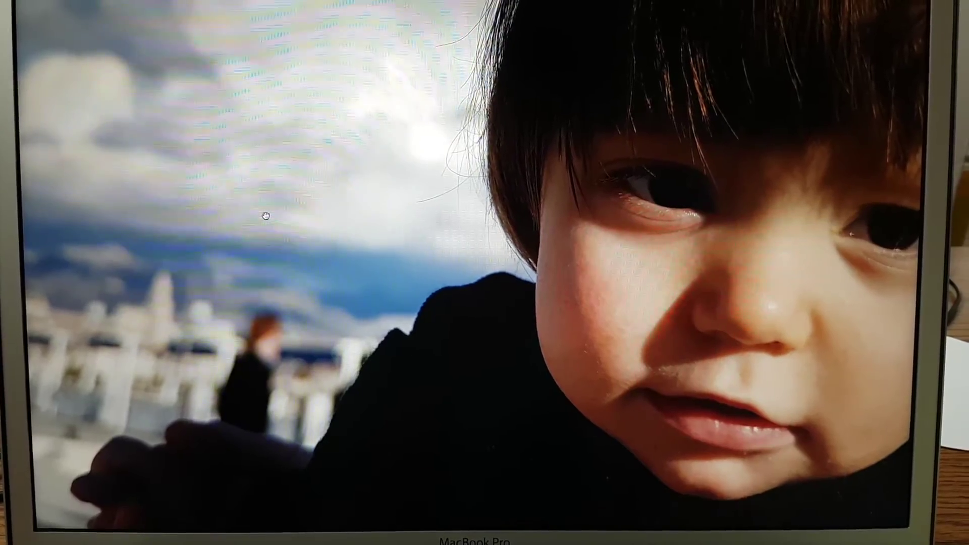